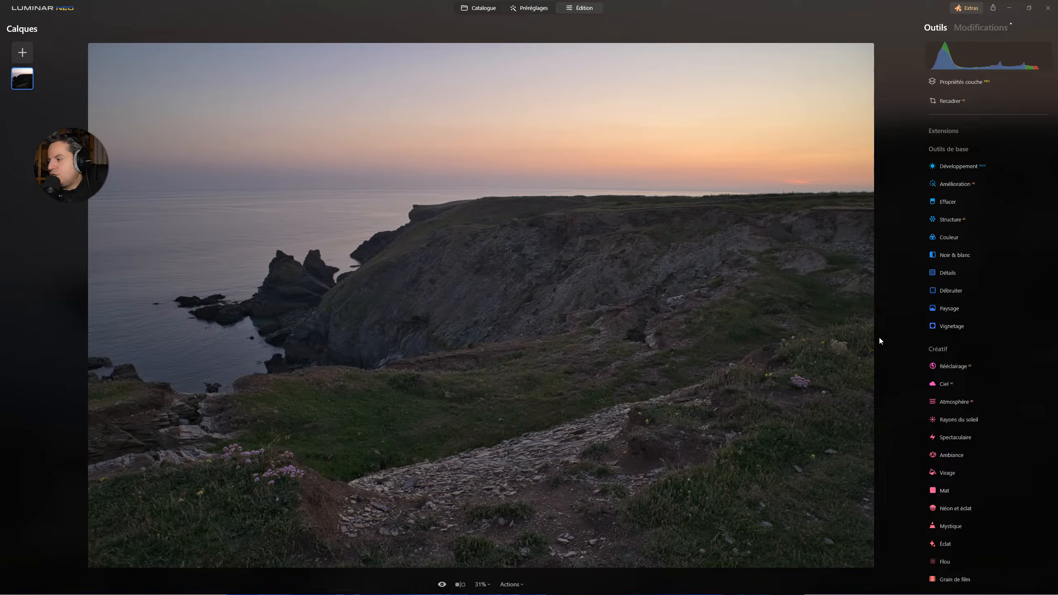
# Raise the Ombres of the coastal photo to 32 in the Développement adjustments.
pyautogui.click(959, 166)
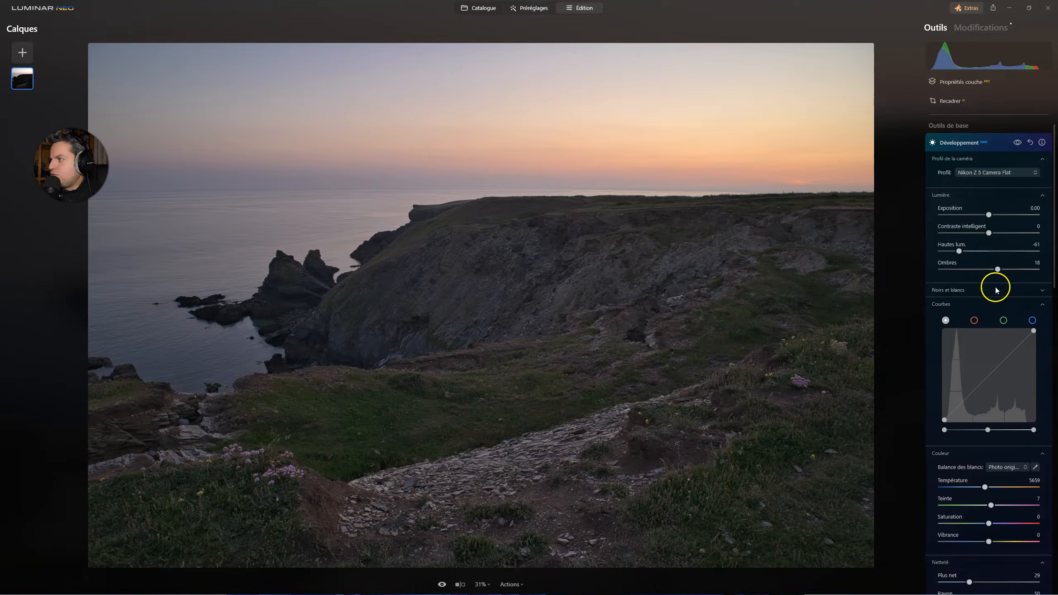
pyautogui.moveTo(998, 269); pyautogui.dragTo(1005, 269)
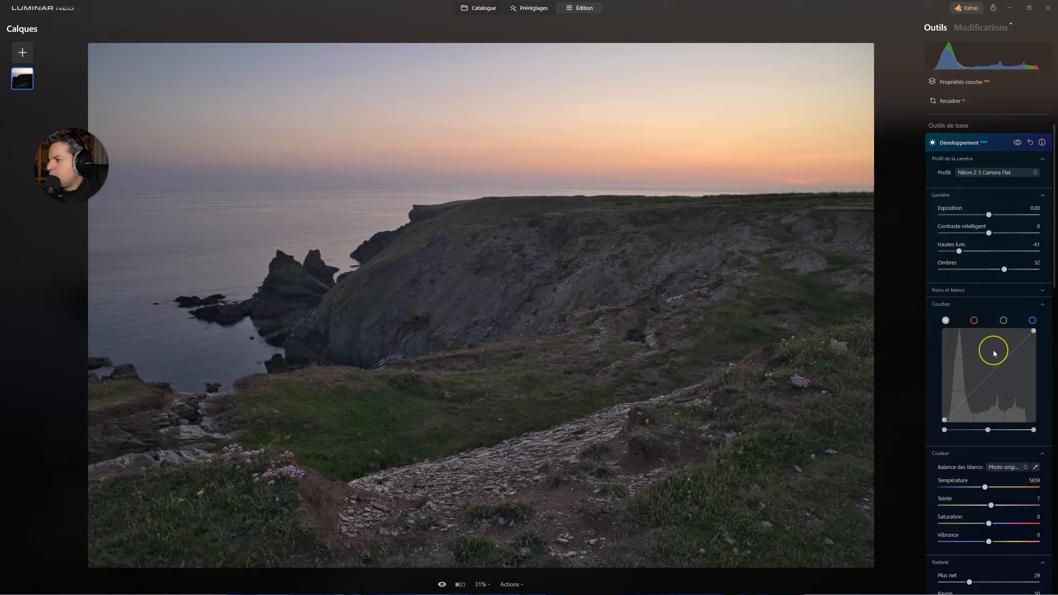
pyautogui.click(992, 367)
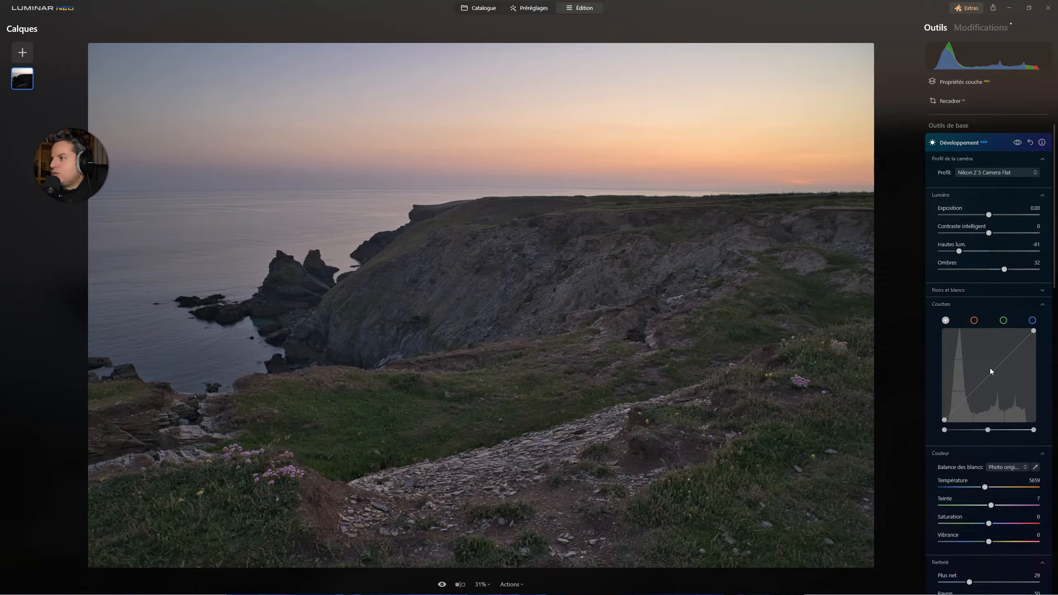
pyautogui.click(992, 374)
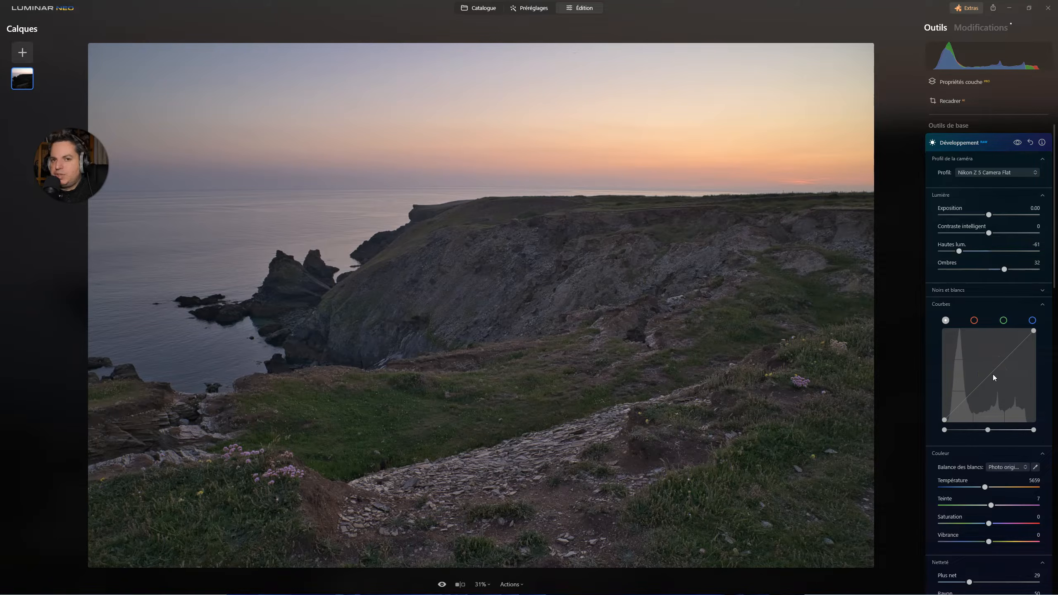
# Invert the main tone curve by swapping its black and white endpoints, and set Saturation to -100.
pyautogui.moveTo(944, 418); pyautogui.dragTo(945, 359)
pyautogui.moveTo(944, 418); pyautogui.dragTo(945, 330)
pyautogui.moveTo(1034, 331); pyautogui.dragTo(1034, 420)
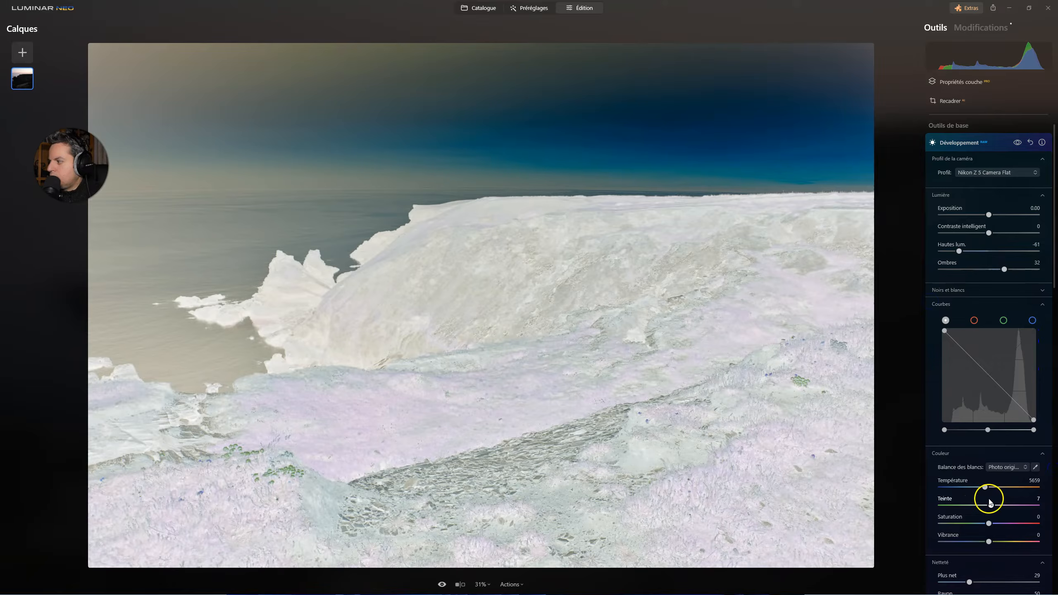
pyautogui.moveTo(988, 524); pyautogui.dragTo(885, 522)
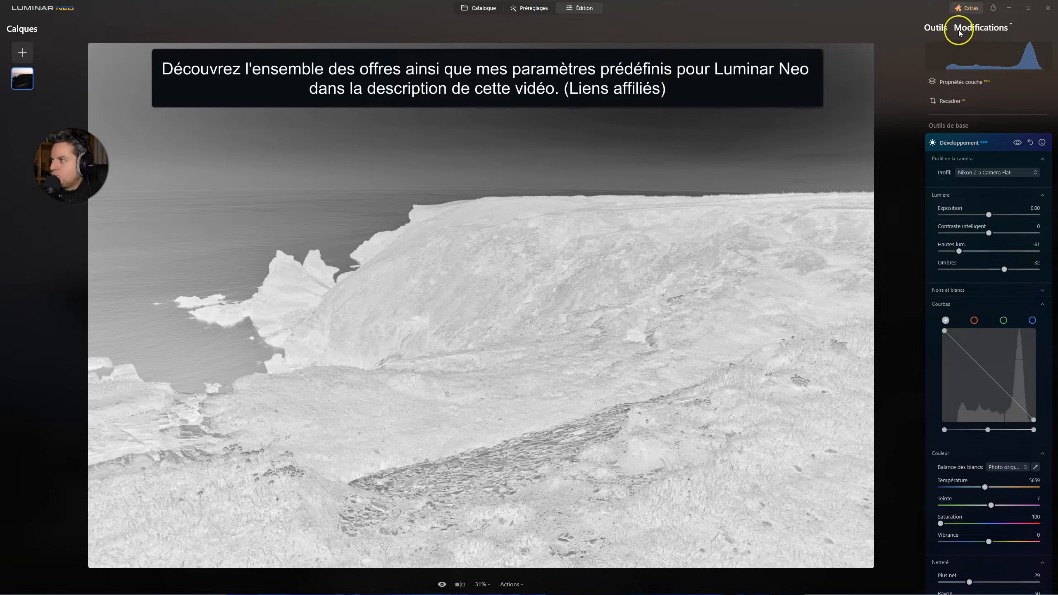
# Open the Détails adjustments for the cliff area and expand Détails Masquage and Affûtage Masquage.
pyautogui.click(957, 147)
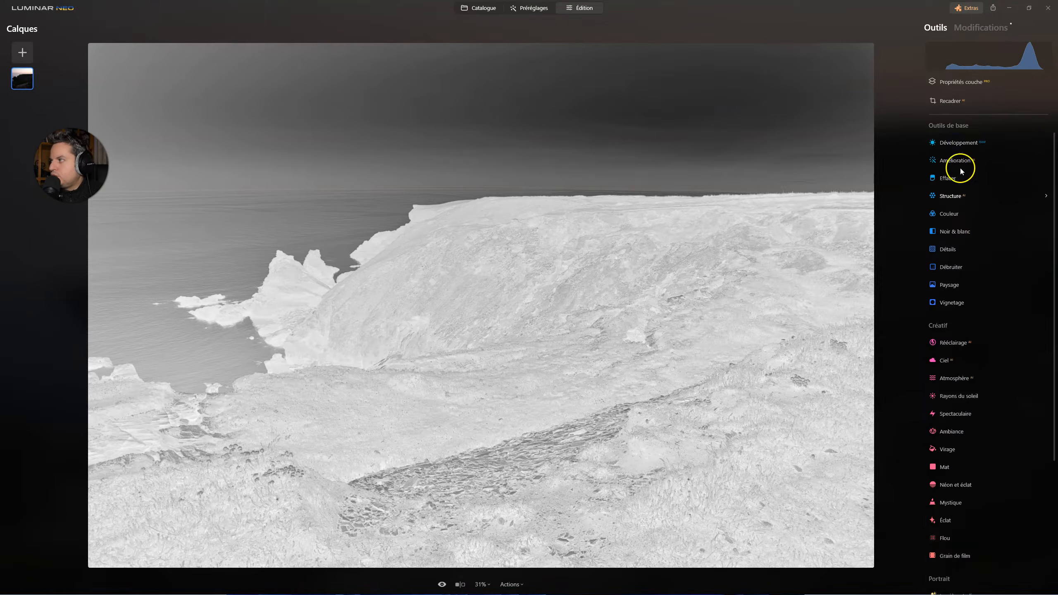
pyautogui.click(951, 251)
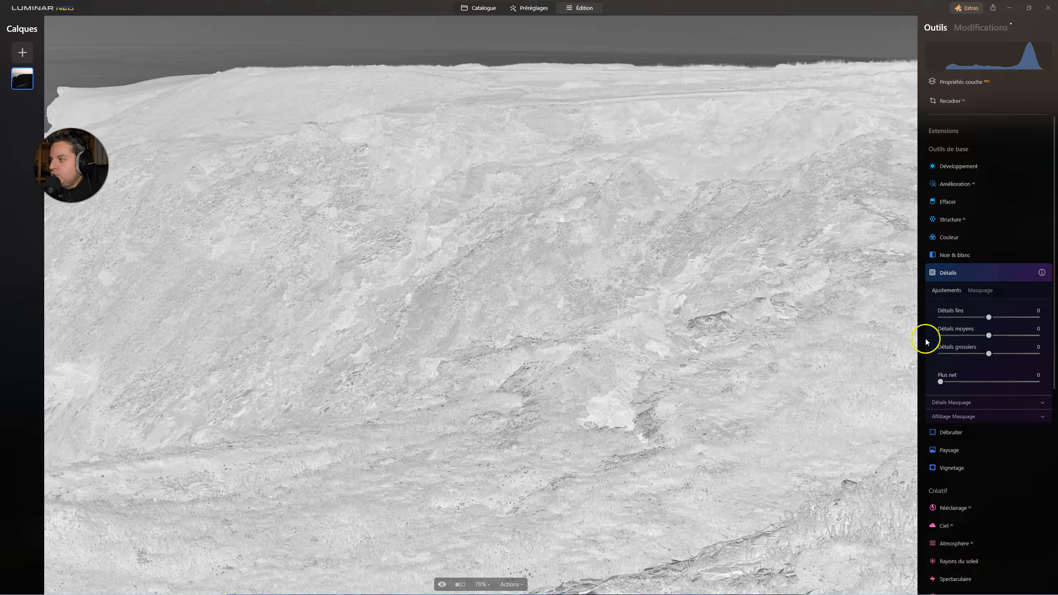
pyautogui.click(957, 404)
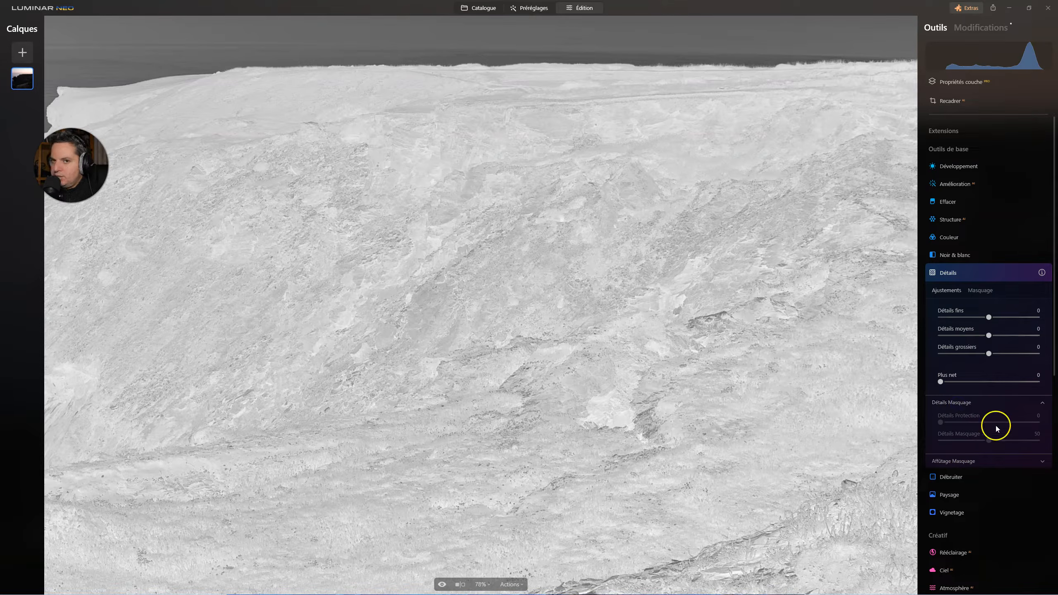
pyautogui.click(960, 461)
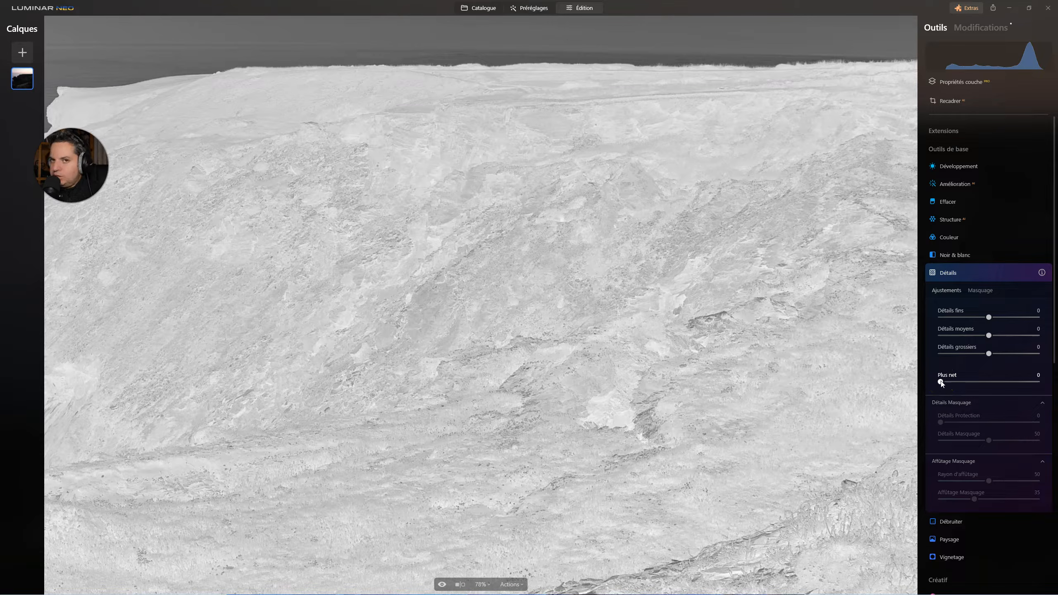
# Try Plus net at 100 with Rayon d'affûtage at 58, then set them to 53 and 70.
pyautogui.moveTo(942, 383); pyautogui.dragTo(996, 383)
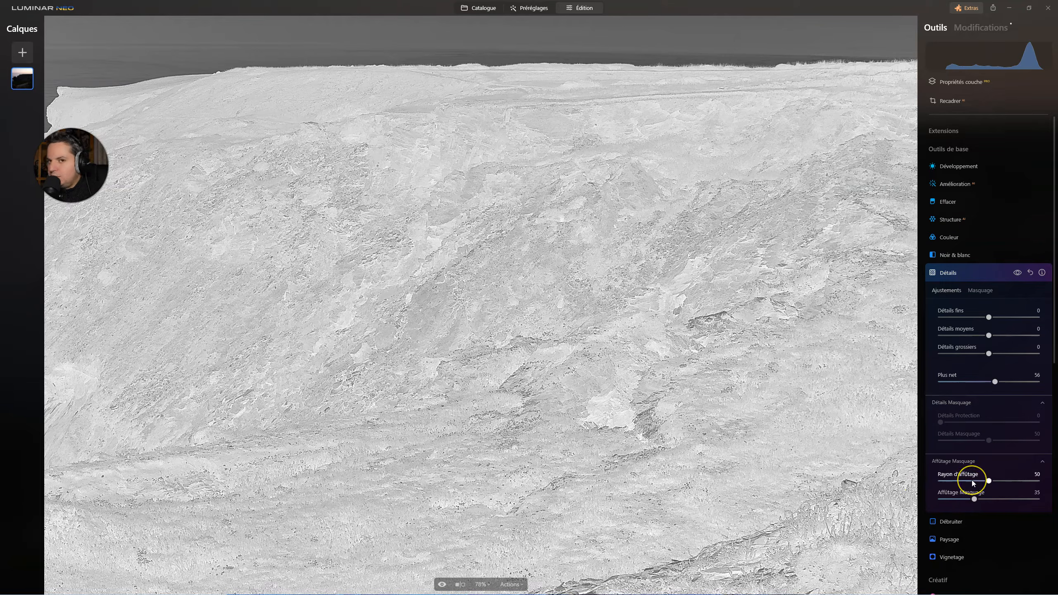
pyautogui.moveTo(995, 381)
pyautogui.mouseDown()
pyautogui.moveTo(935, 385)
pyautogui.moveTo(1013, 382)
pyautogui.moveTo(941, 381)
pyautogui.moveTo(1002, 381)
pyautogui.mouseUp()
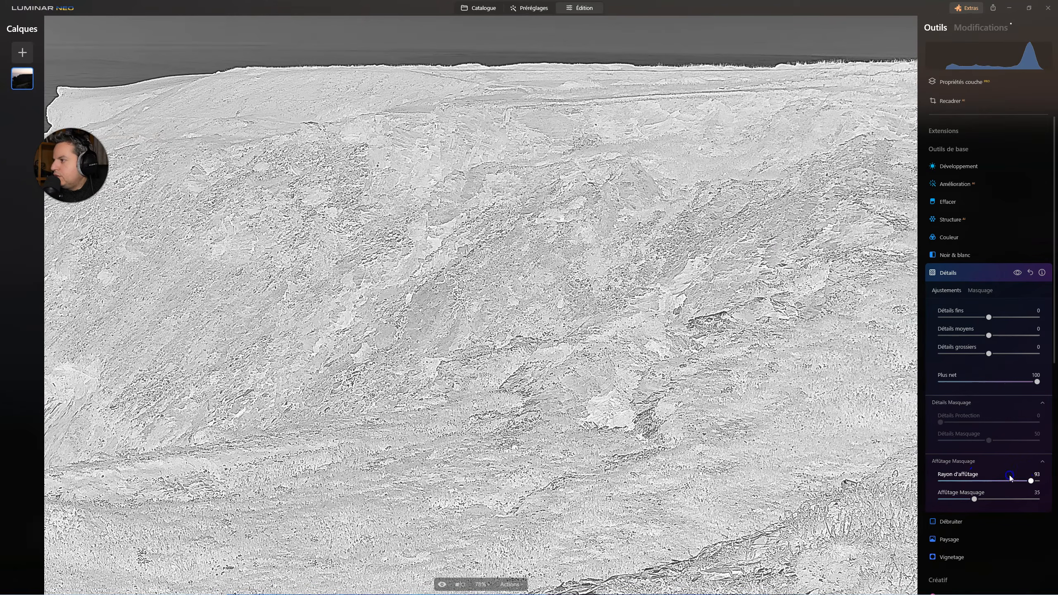
pyautogui.moveTo(1010, 480)
pyautogui.mouseDown()
pyautogui.moveTo(941, 481)
pyautogui.moveTo(998, 480)
pyautogui.mouseUp()
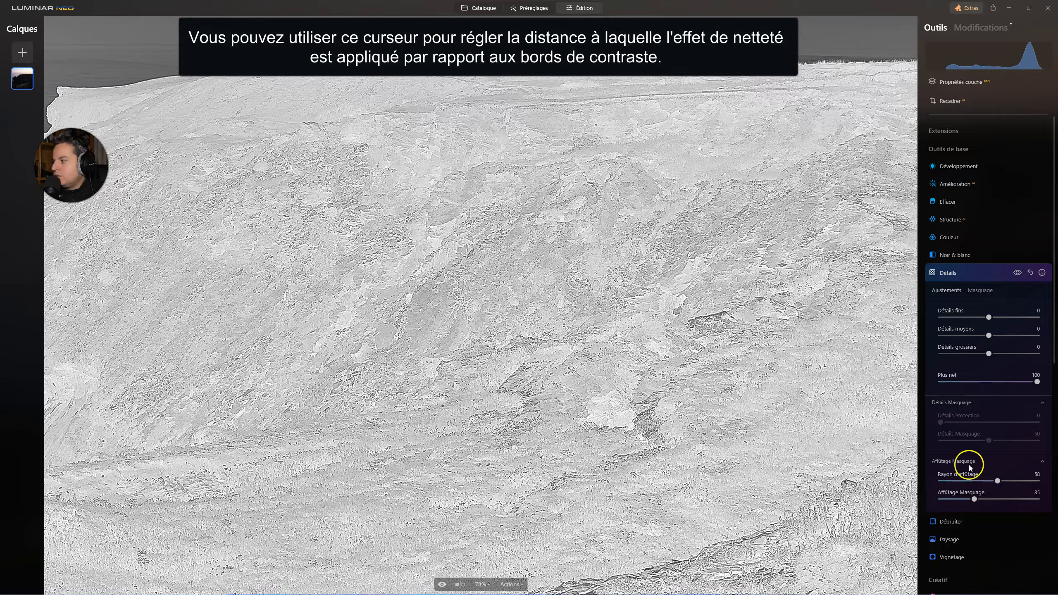
pyautogui.moveTo(998, 481)
pyautogui.mouseDown()
pyautogui.moveTo(923, 482)
pyautogui.moveTo(997, 481)
pyautogui.mouseUp()
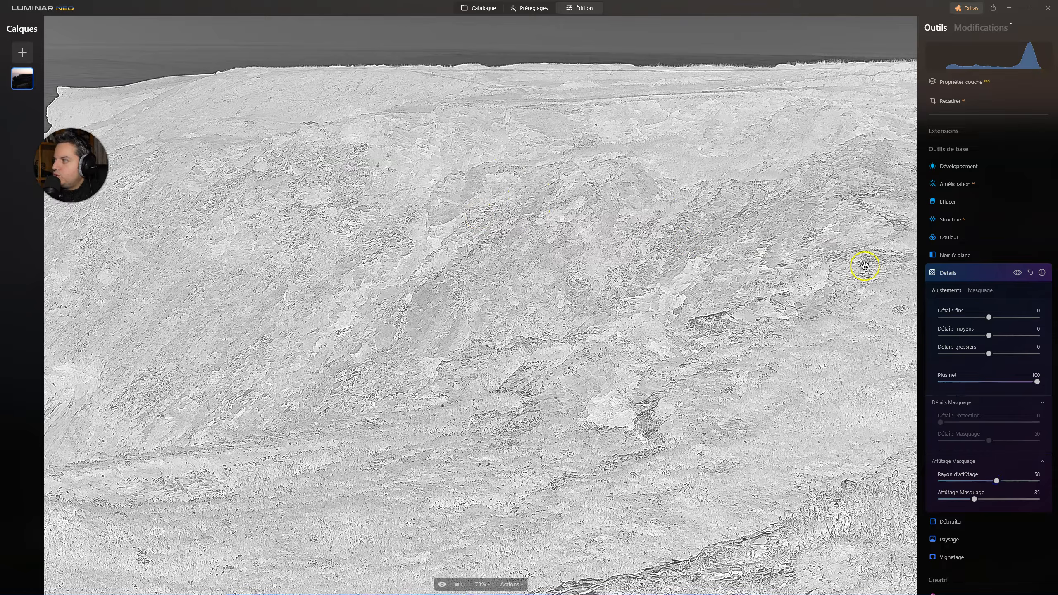
pyautogui.moveTo(1037, 383); pyautogui.dragTo(994, 367)
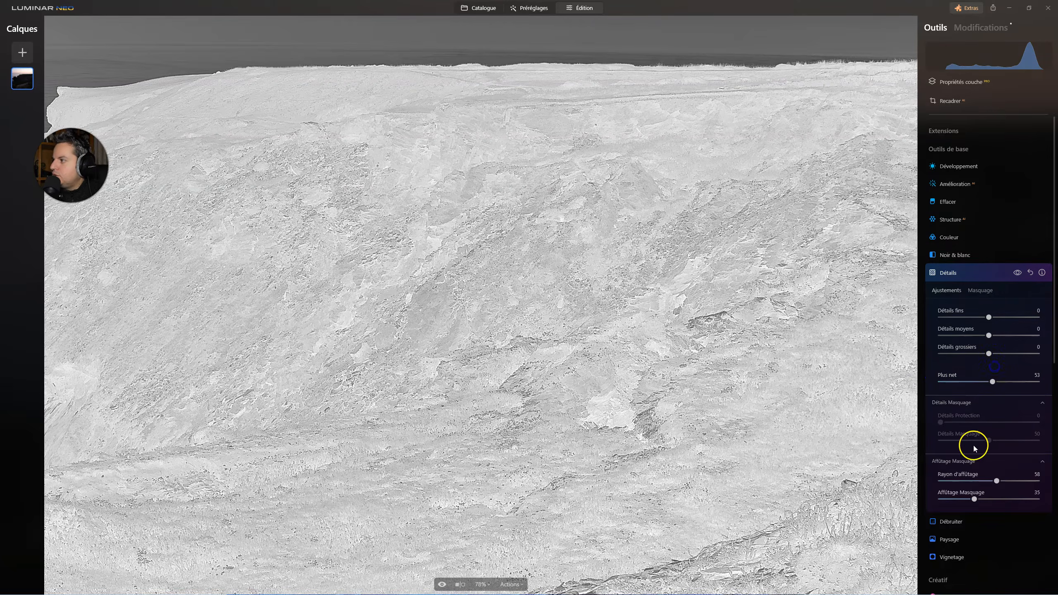
pyautogui.moveTo(997, 481)
pyautogui.mouseDown()
pyautogui.moveTo(1034, 480)
pyautogui.moveTo(1009, 481)
pyautogui.mouseUp()
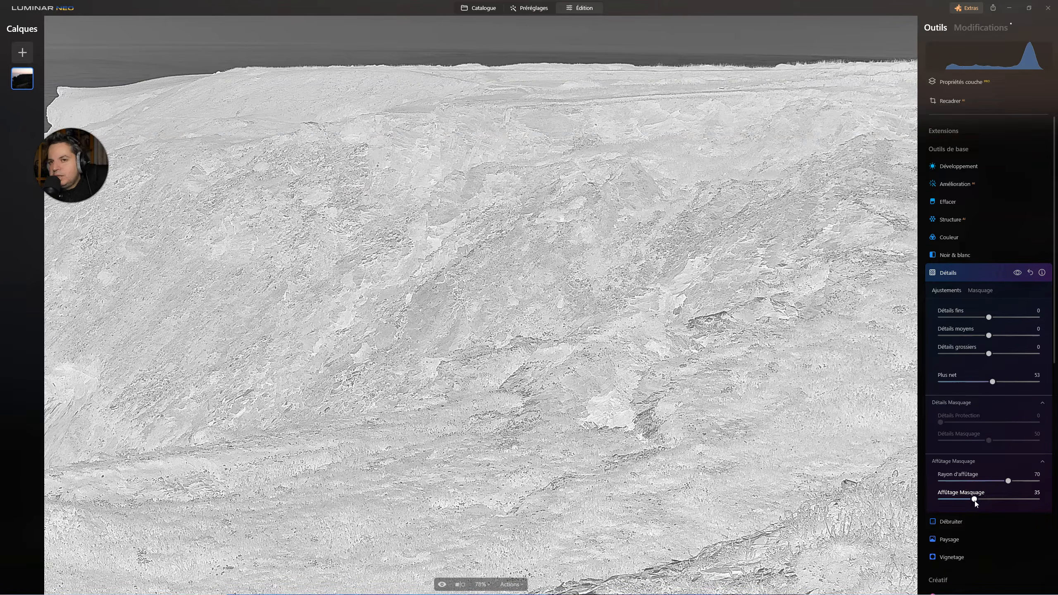
# Try the Affûtage Masquage value at its two extremes, 100 and 0.
pyautogui.moveTo(975, 503)
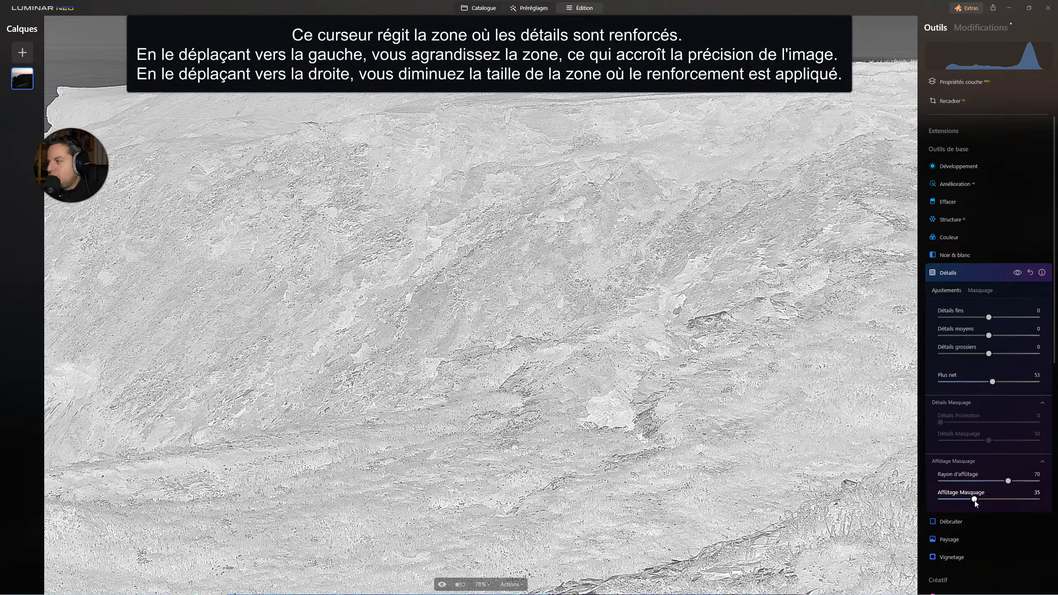
pyautogui.moveTo(975, 500); pyautogui.dragTo(1039, 500)
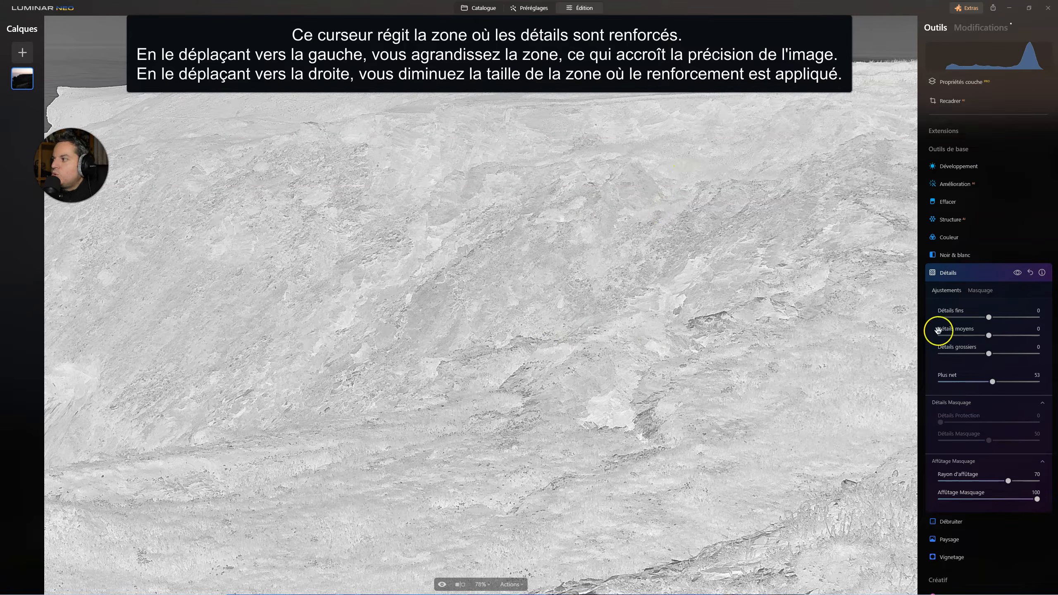
pyautogui.moveTo(1035, 501)
pyautogui.mouseDown()
pyautogui.moveTo(891, 497)
pyautogui.moveTo(1040, 495)
pyautogui.mouseUp()
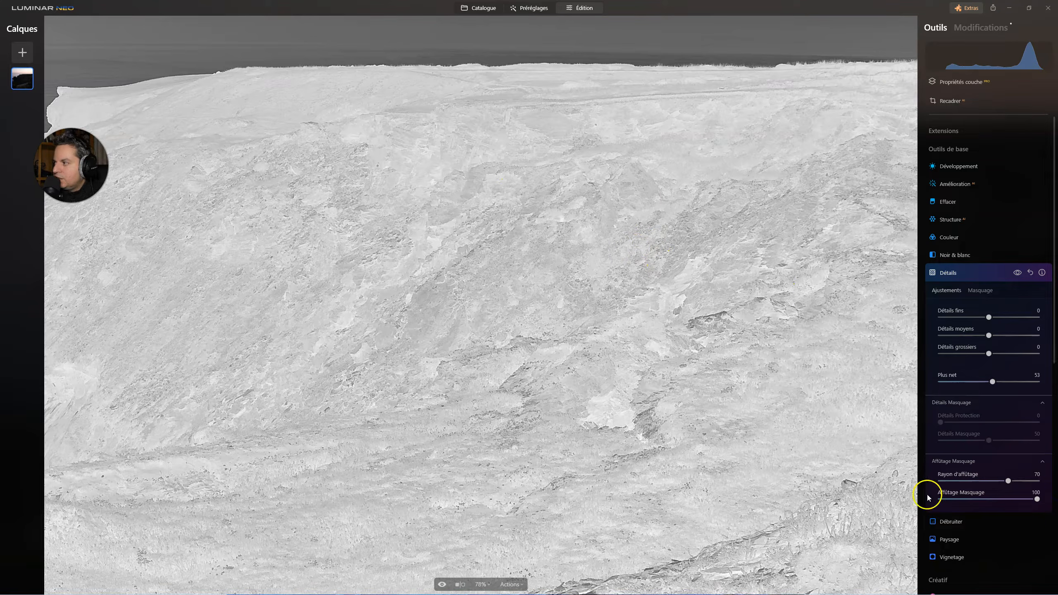
pyautogui.moveTo(1038, 499); pyautogui.dragTo(940, 499)
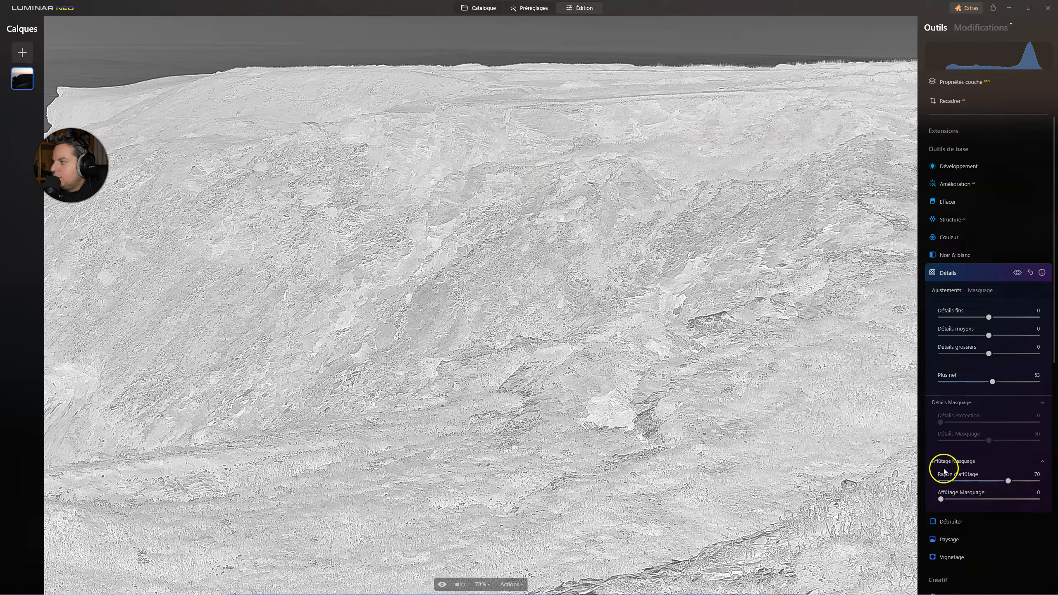
# Set Plus net to 49, Rayon d'affûtage to 46 and Affûtage Masquage to 61.
pyautogui.moveTo(996, 383); pyautogui.dragTo(989, 382)
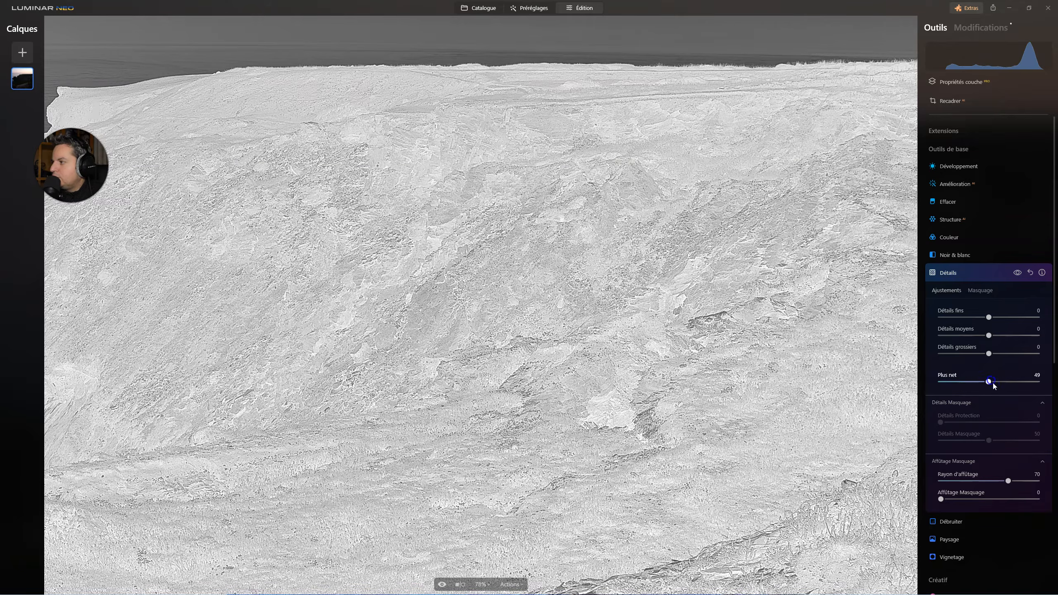
pyautogui.moveTo(1008, 482); pyautogui.dragTo(948, 499)
pyautogui.moveTo(1017, 501); pyautogui.dragTo(1001, 500)
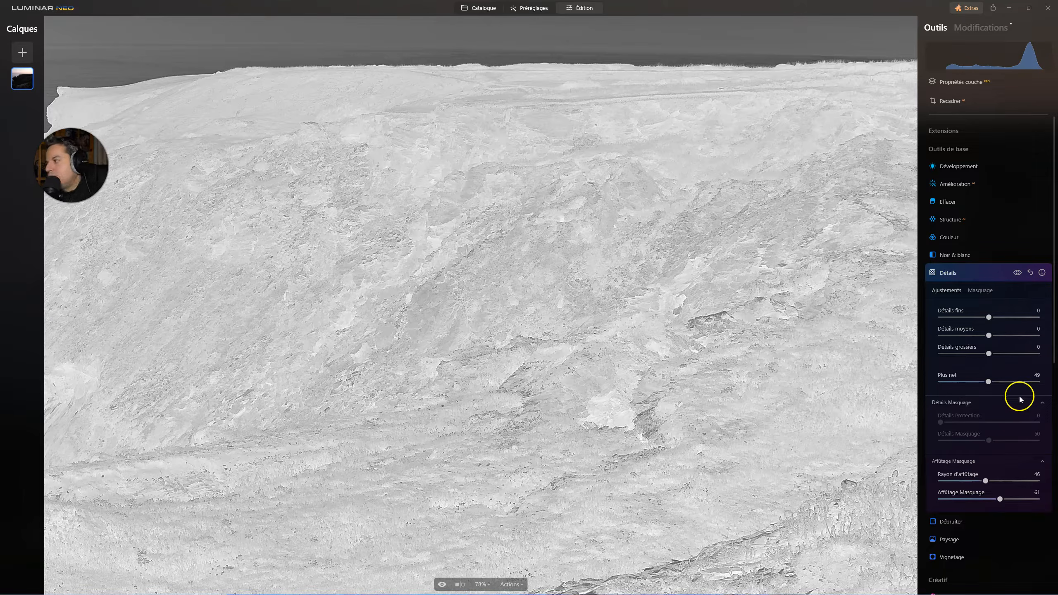
# Reset Plus net to 0 and raise Détails grossiers to 54.
pyautogui.moveTo(989, 381); pyautogui.dragTo(891, 379)
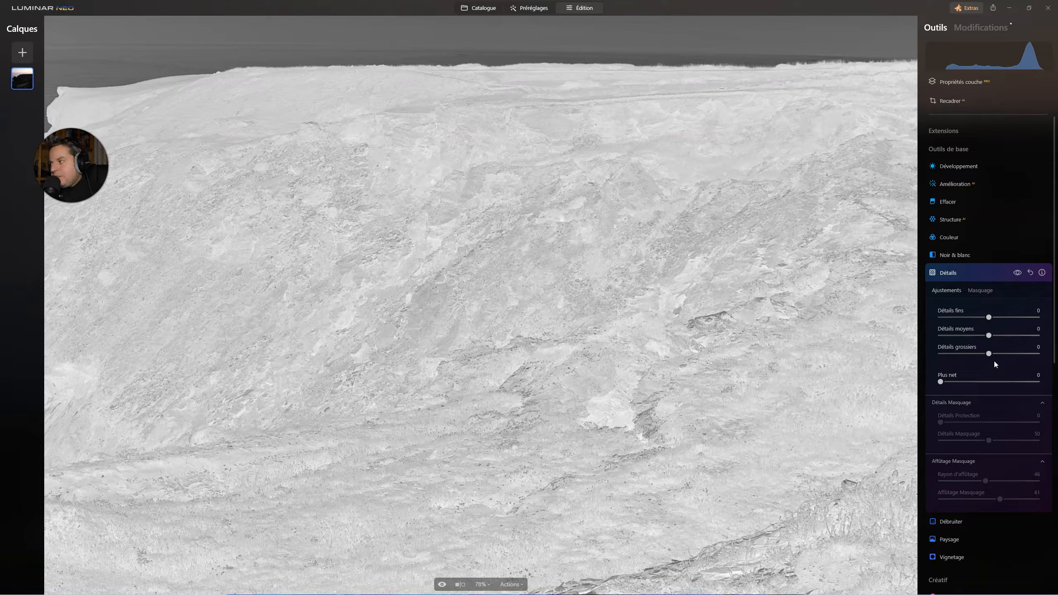
pyautogui.click(997, 322)
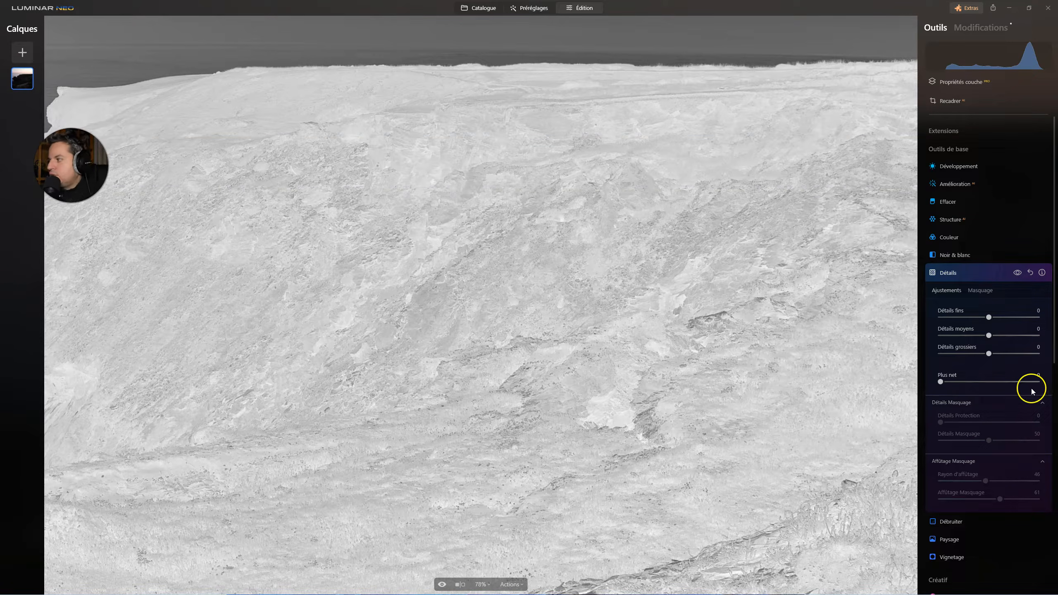
pyautogui.moveTo(987, 356); pyautogui.dragTo(1016, 354)
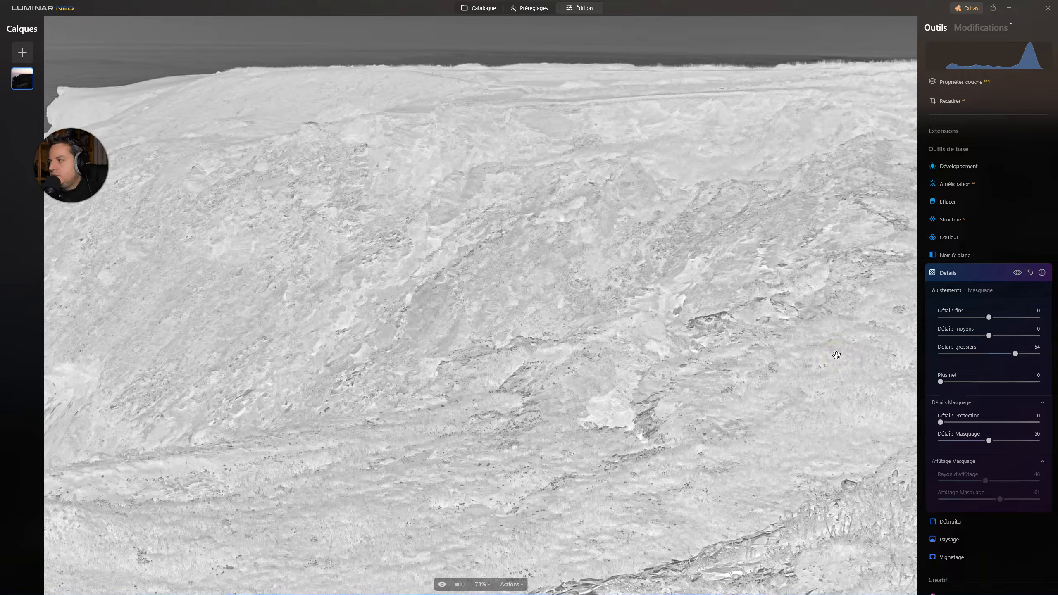
# Set Détails fins to 56, Détails moyens to 77 and Détails grossiers to 26.
pyautogui.click(989, 335)
pyautogui.moveTo(1003, 337); pyautogui.dragTo(1033, 337)
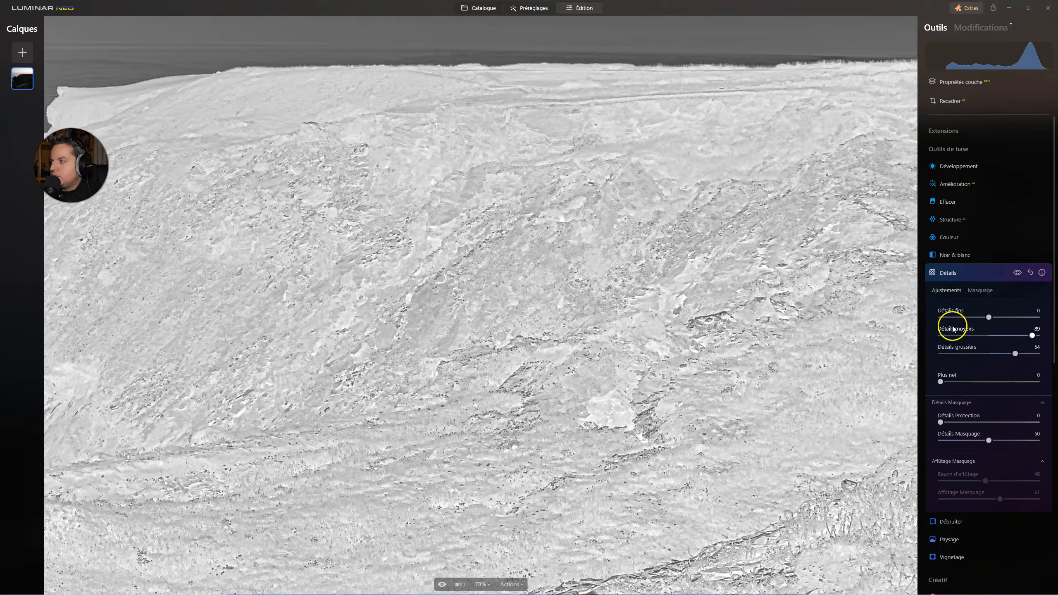
pyautogui.moveTo(989, 316); pyautogui.dragTo(1014, 317)
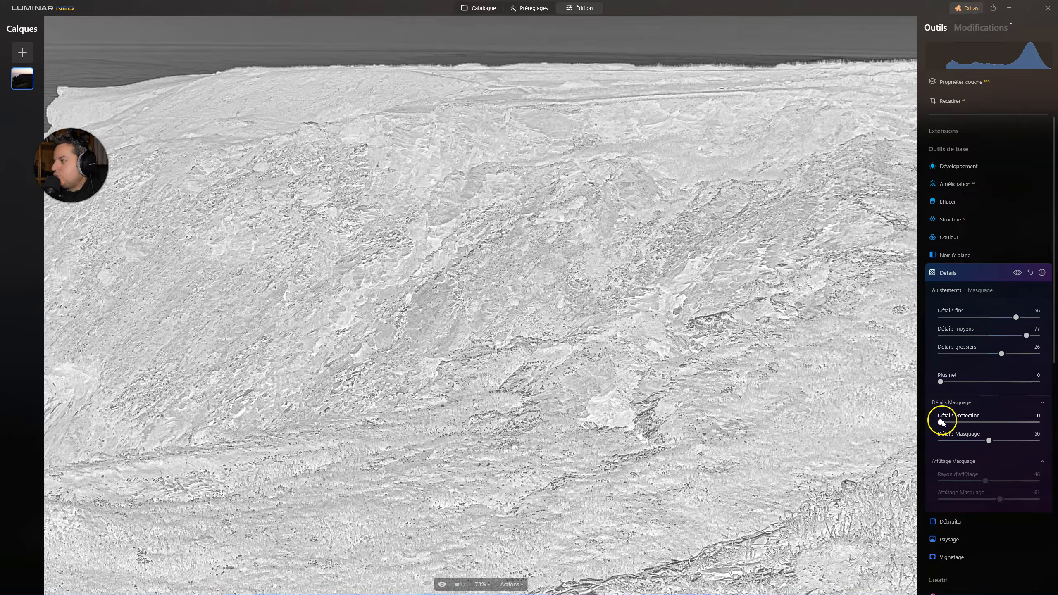
# Raise Détails fins, moyens and grossiers to 100 and set Détails Protection to 67.
pyautogui.moveTo(941, 420)
pyautogui.mouseDown()
pyautogui.moveTo(1026, 430)
pyautogui.moveTo(931, 426)
pyautogui.mouseUp()
pyautogui.moveTo(1017, 318); pyautogui.dragTo(1055, 353)
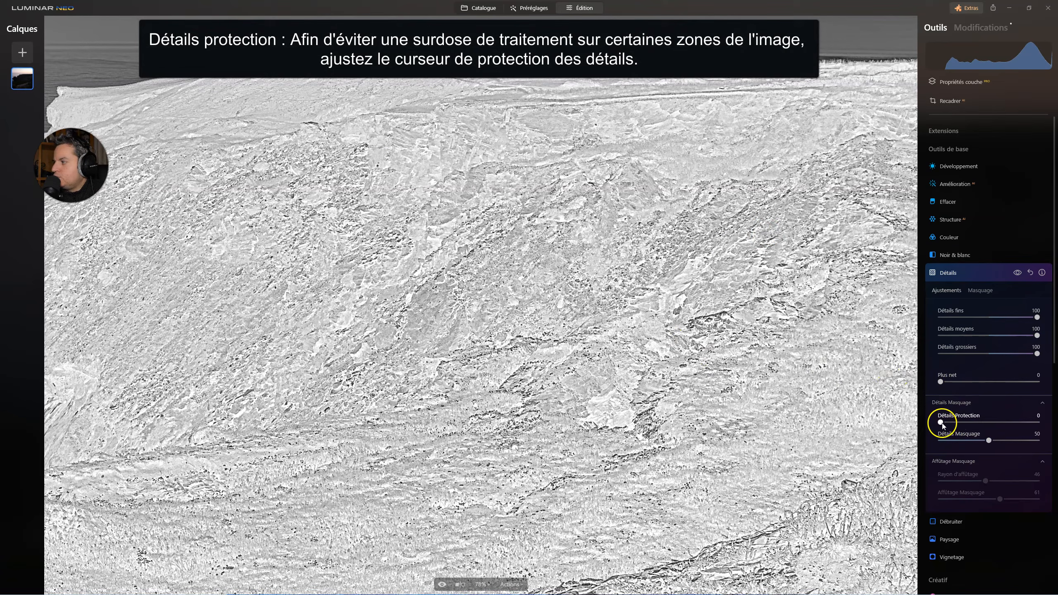
pyautogui.moveTo(947, 422); pyautogui.dragTo(1006, 423)
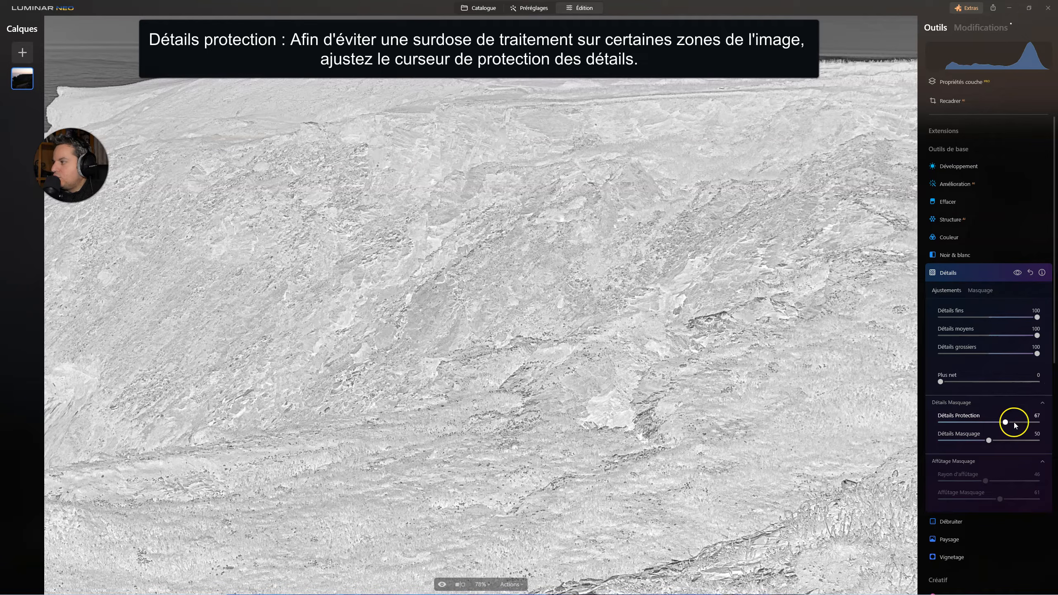
# Lower Détails Protection to 40 and try Détails Masquage at 100 and at a low value.
pyautogui.moveTo(1007, 422); pyautogui.dragTo(977, 434)
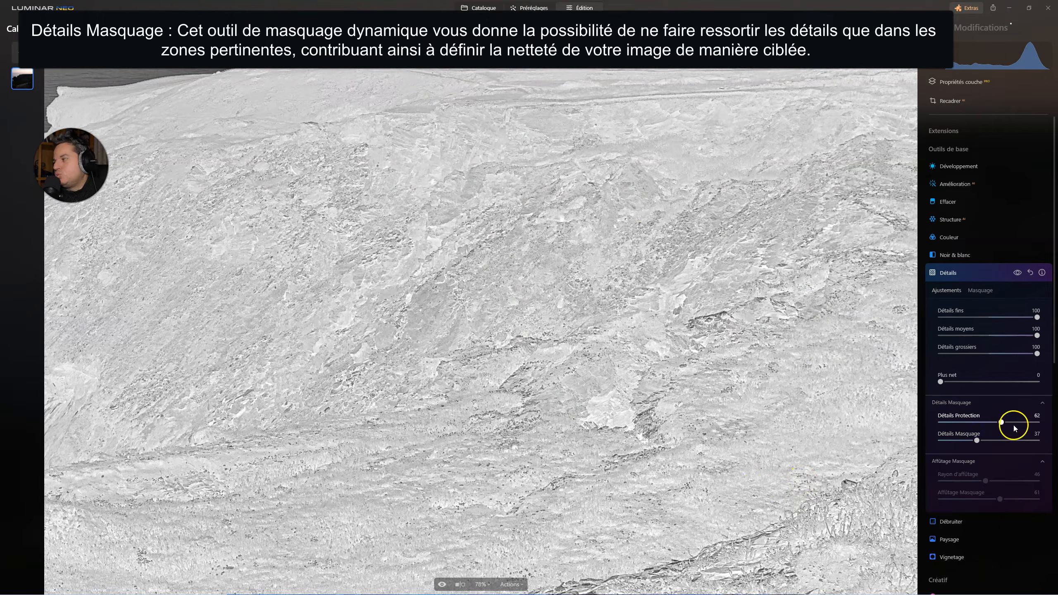
pyautogui.moveTo(1001, 421); pyautogui.dragTo(1001, 421)
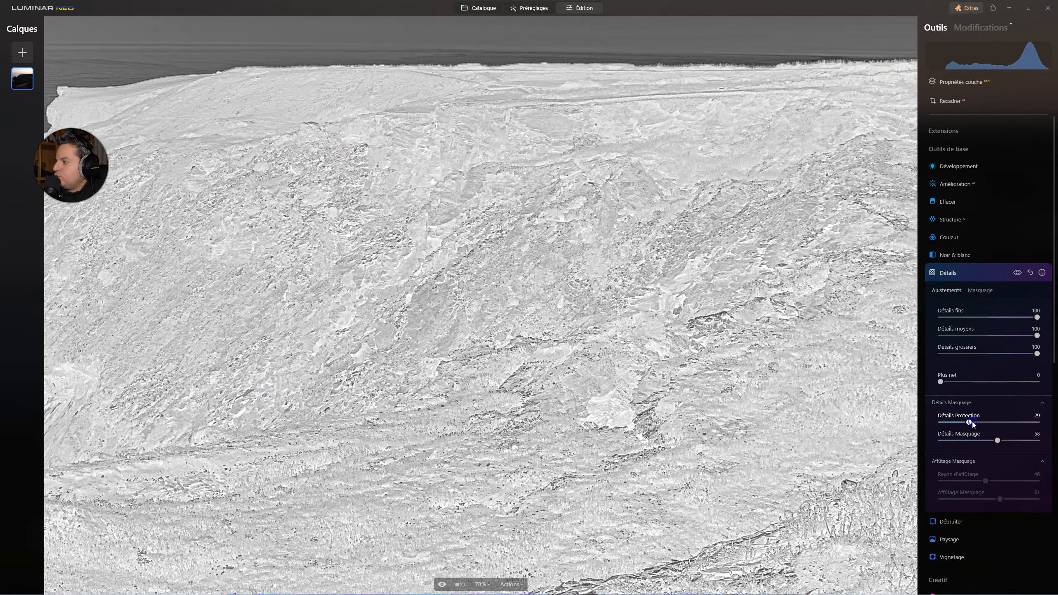
pyautogui.moveTo(973, 422)
pyautogui.mouseDown()
pyautogui.moveTo(957, 416)
pyautogui.moveTo(1011, 418)
pyautogui.moveTo(983, 431)
pyautogui.mouseUp()
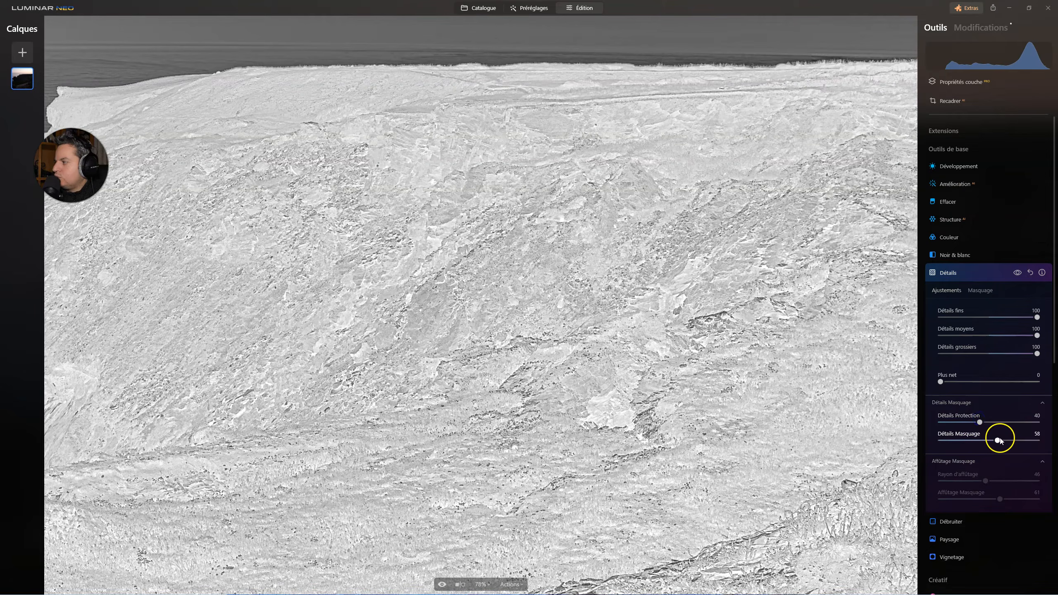
pyautogui.moveTo(1049, 441)
pyautogui.mouseDown()
pyautogui.moveTo(911, 435)
pyautogui.moveTo(1056, 436)
pyautogui.mouseUp()
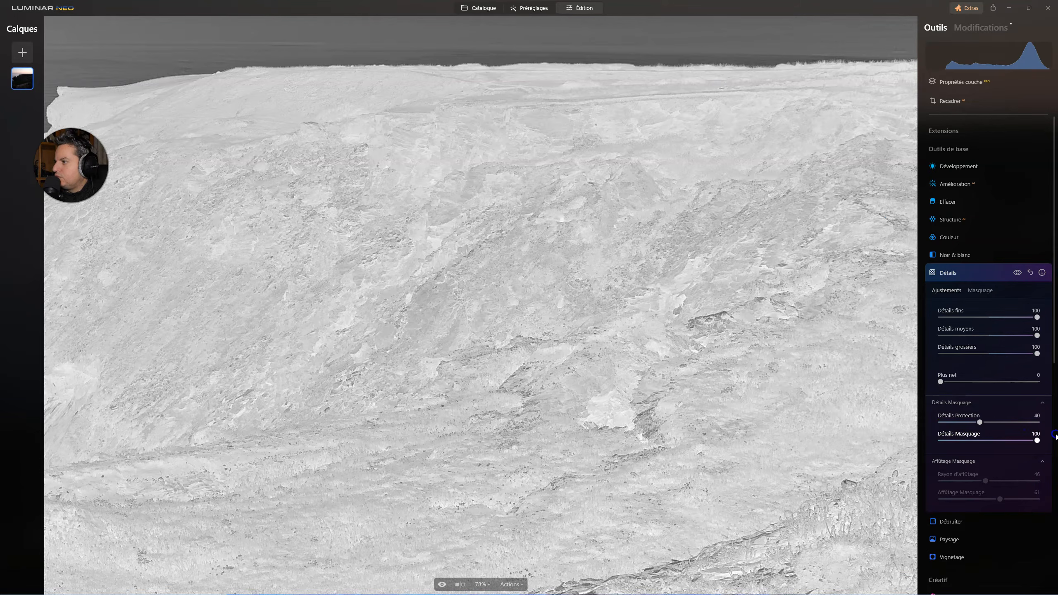
pyautogui.moveTo(988, 436); pyautogui.dragTo(892, 429)
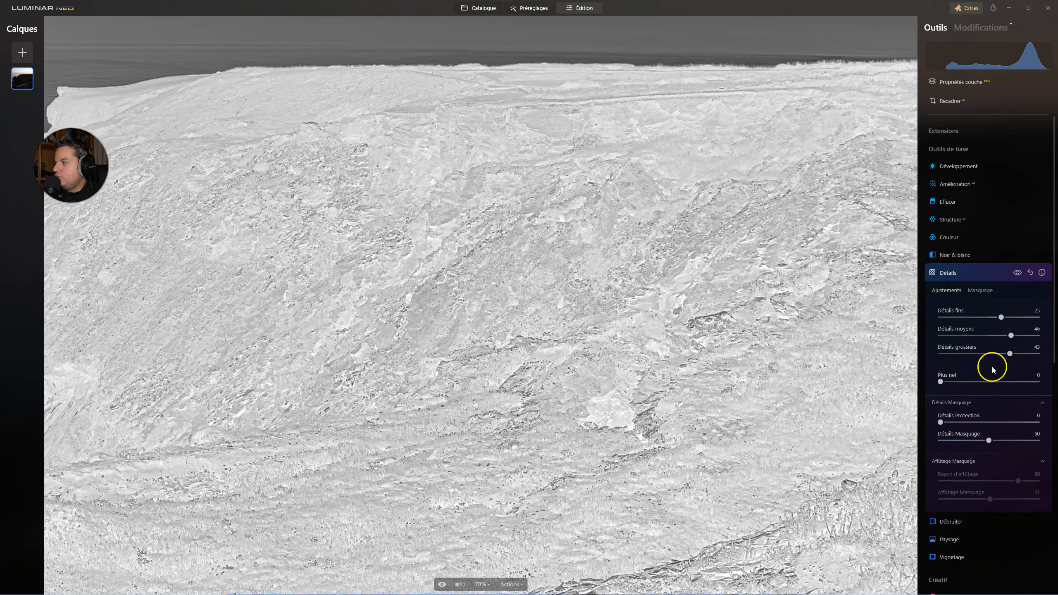
# Reset Détails grossiers, Détails moyens and Détails fins to 0.
pyautogui.doubleClick(1010, 354)
pyautogui.doubleClick(1011, 335)
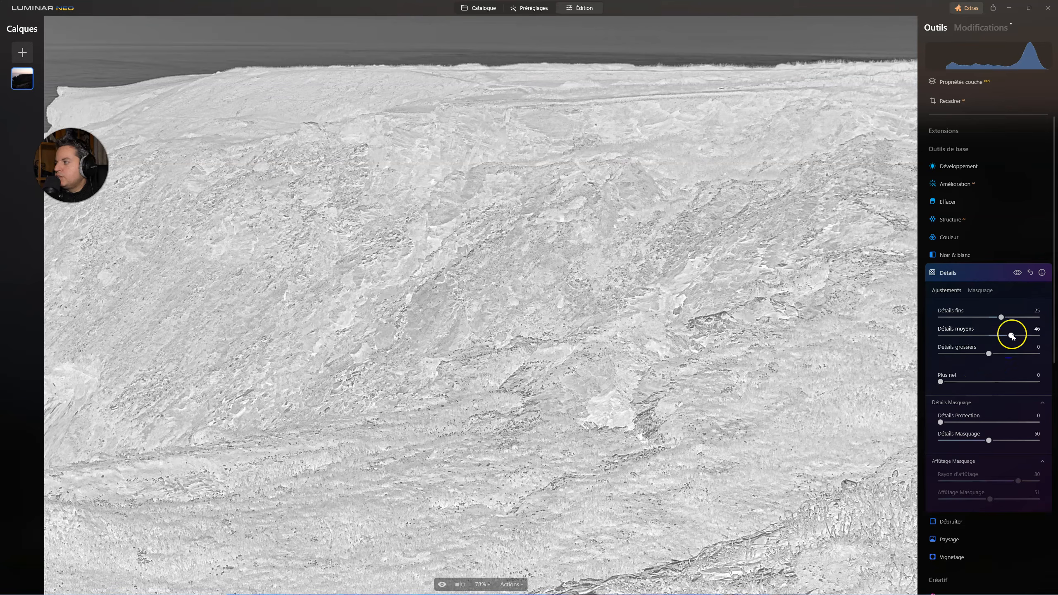
pyautogui.doubleClick(1002, 318)
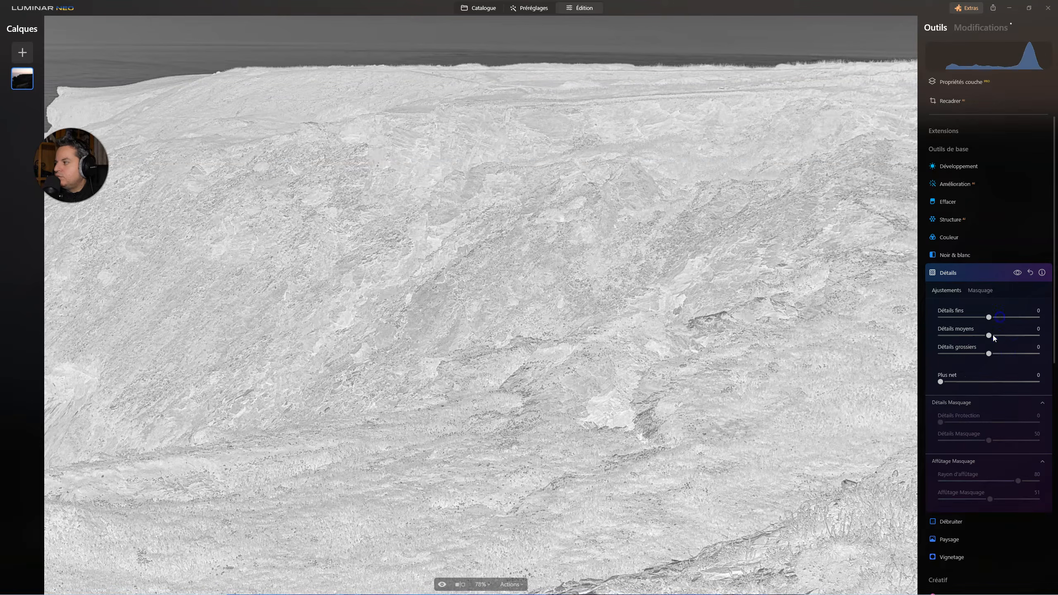
# Set Plus net to 16, Détails fins to 15, moyens to 17 and grossiers to 7, leaving both masking sections expanded.
pyautogui.click(954, 460)
pyautogui.click(958, 404)
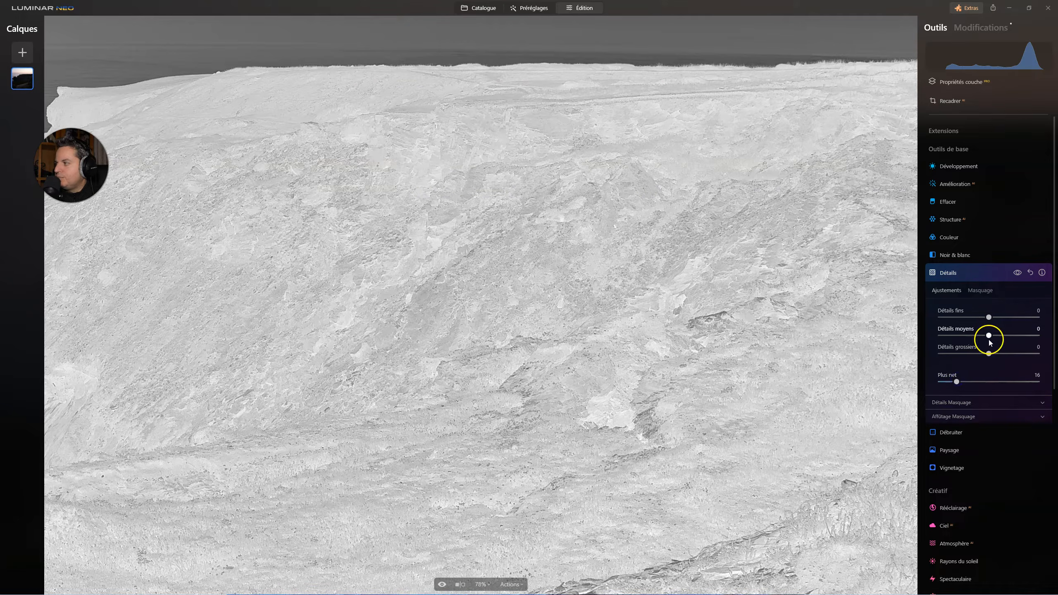
pyautogui.moveTo(996, 318); pyautogui.dragTo(997, 335)
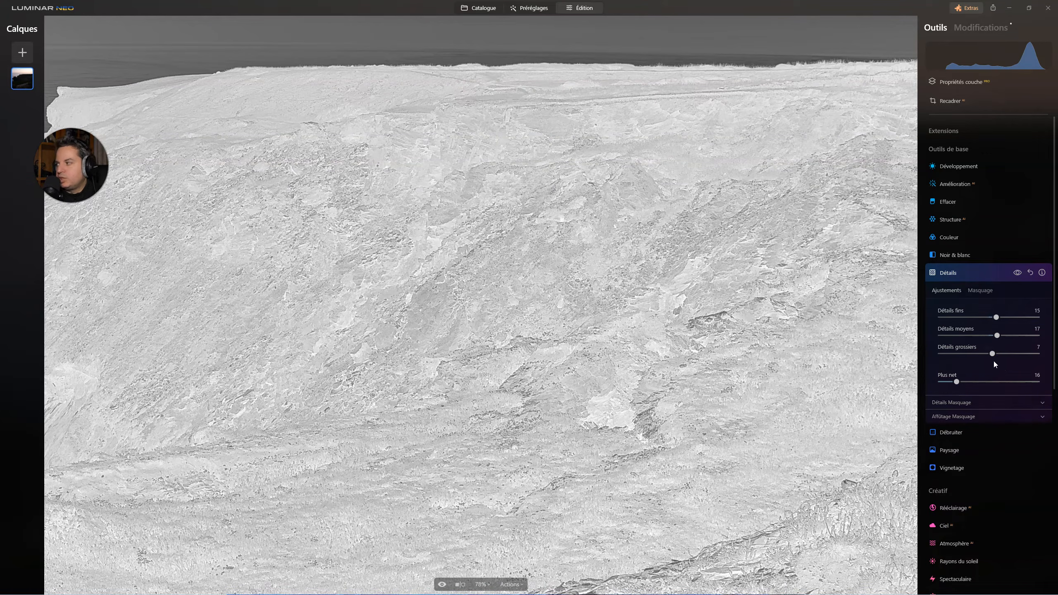
pyautogui.click(946, 403)
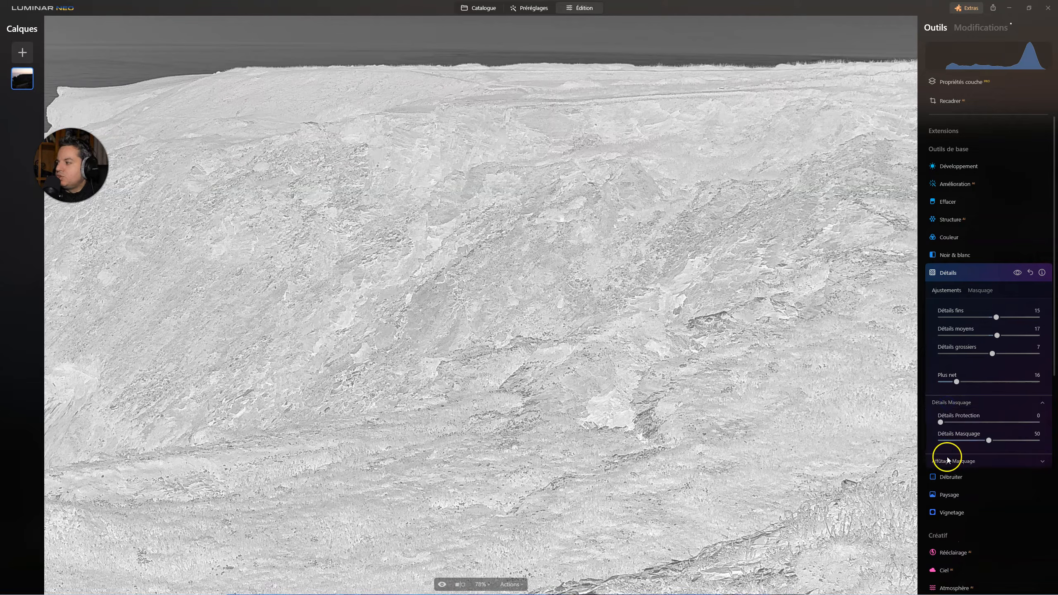
pyautogui.click(946, 460)
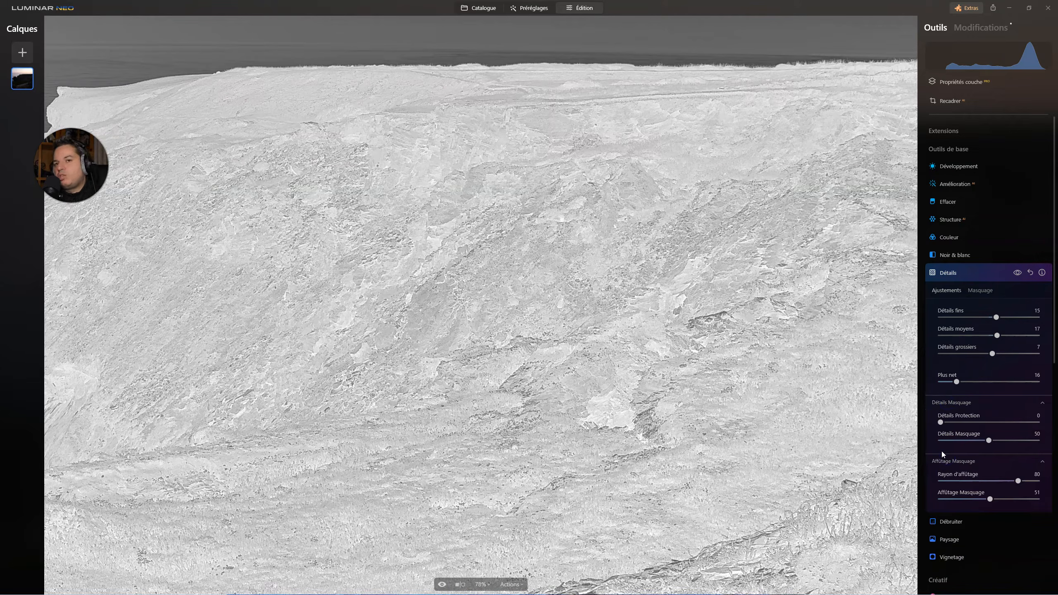